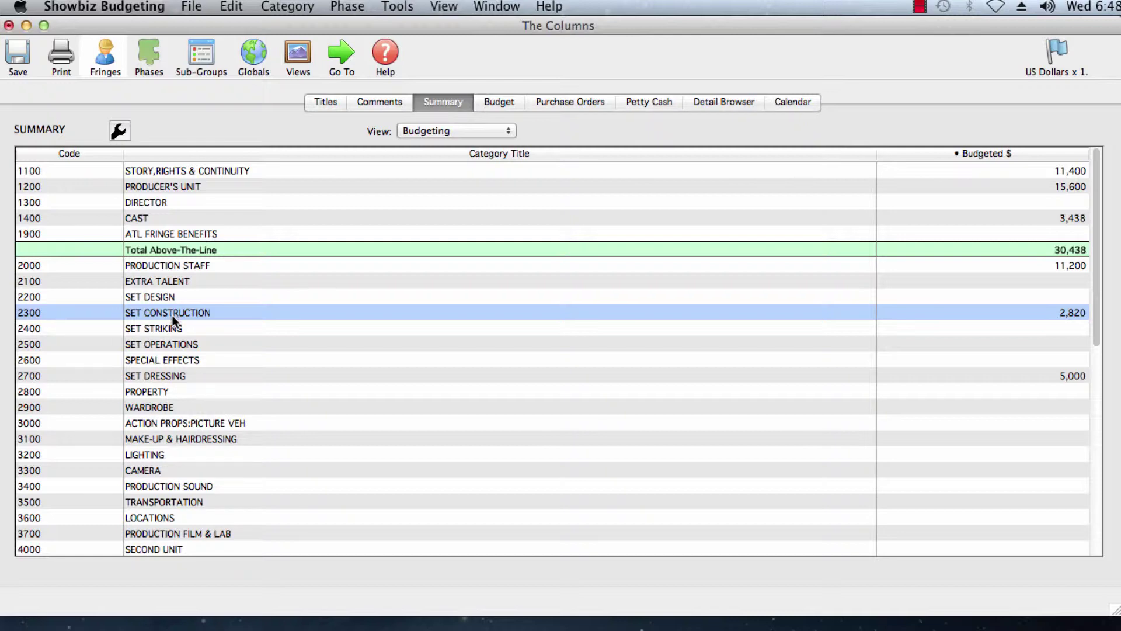
- Add a category with code 2300-01A, name SHOP SUPPLIES and type Quantity X Rate to the SET CONSTRUCTION summary row
right_click(140, 315)
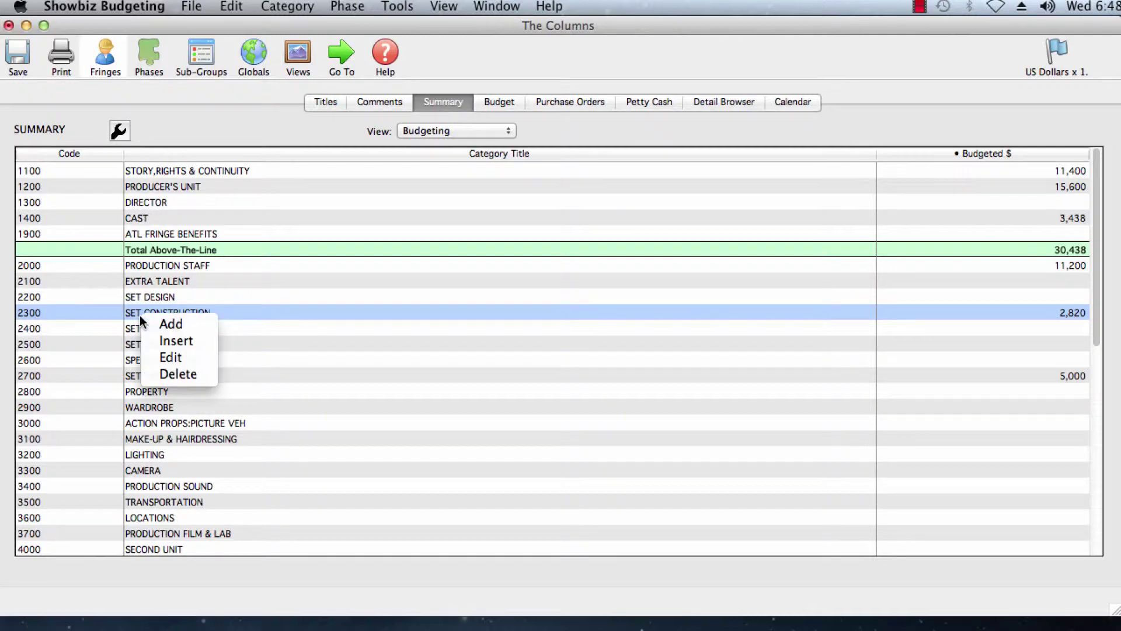
click(170, 358)
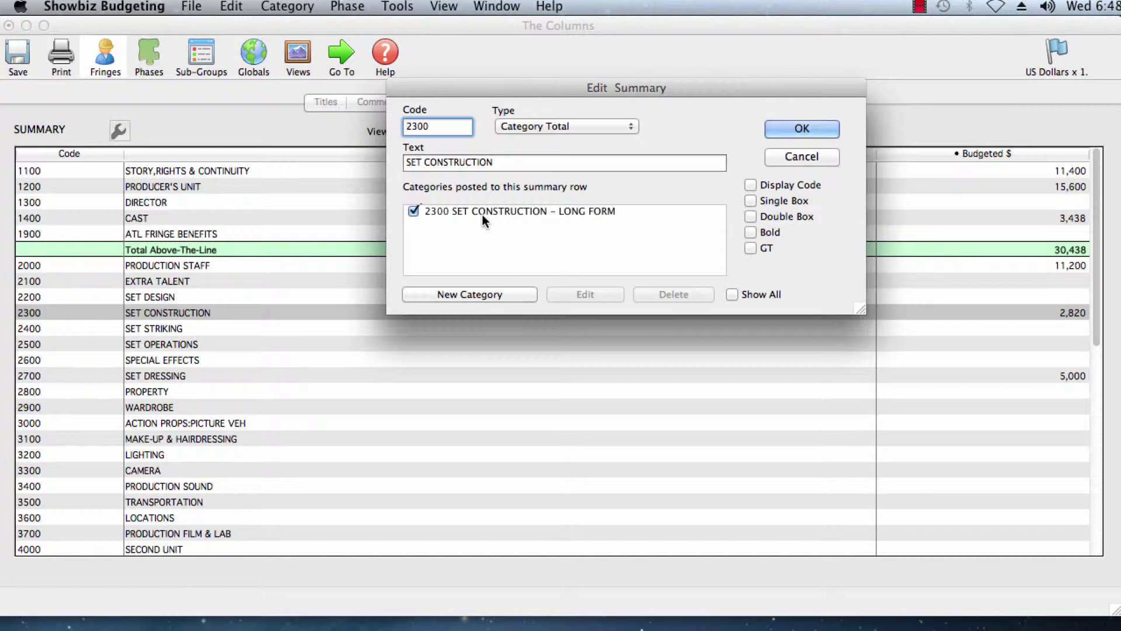
click(462, 294)
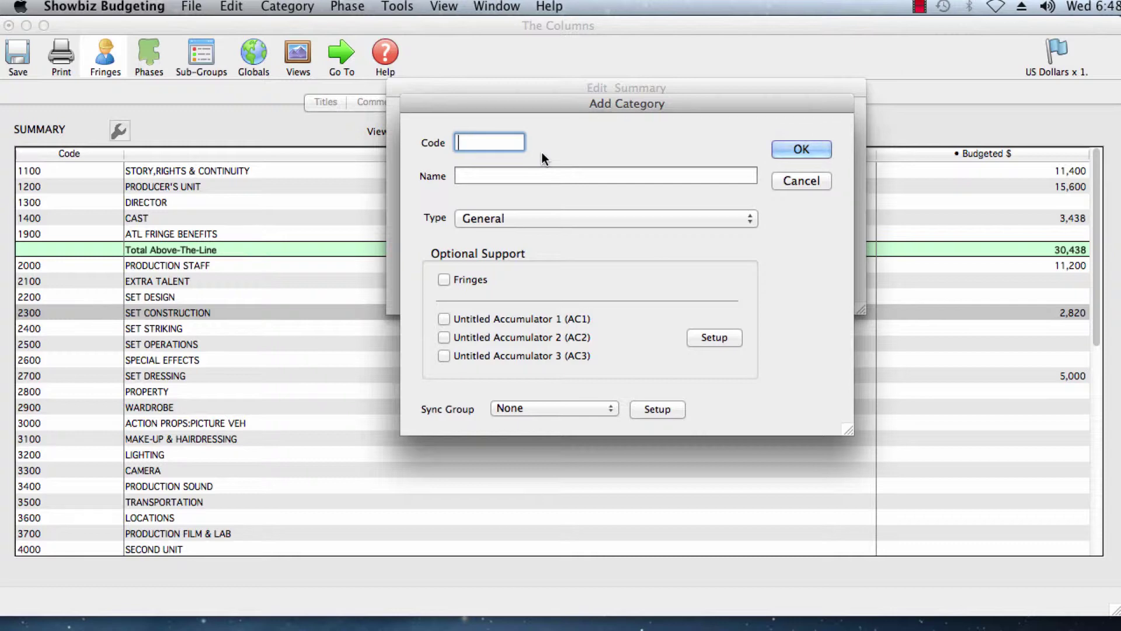
text(2300-01A)
click(509, 171)
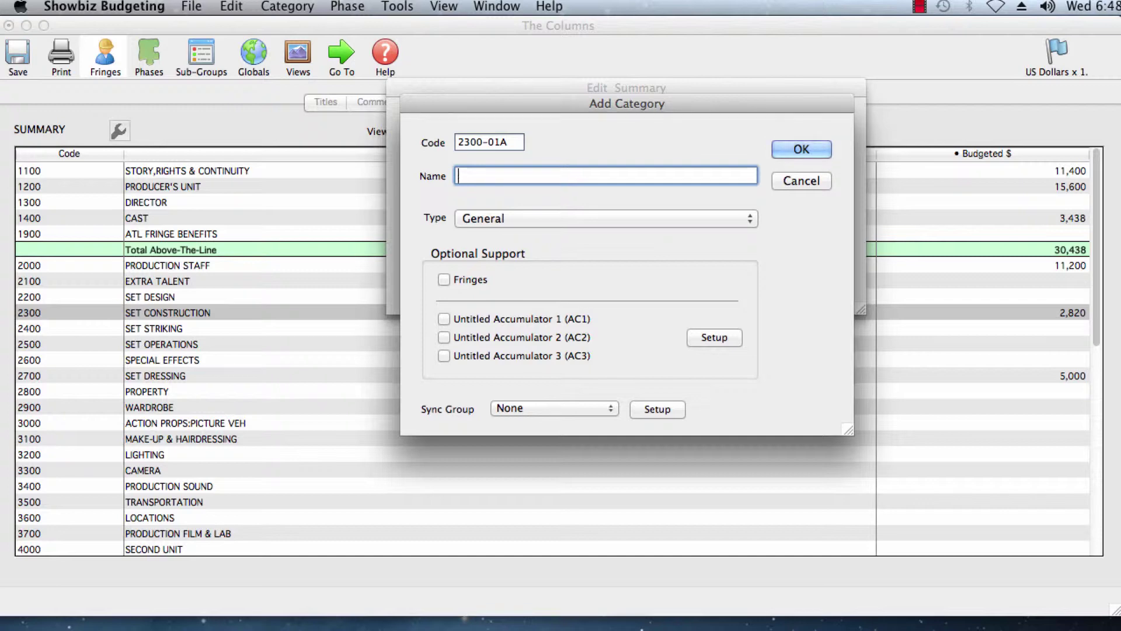
text(SHOP S)
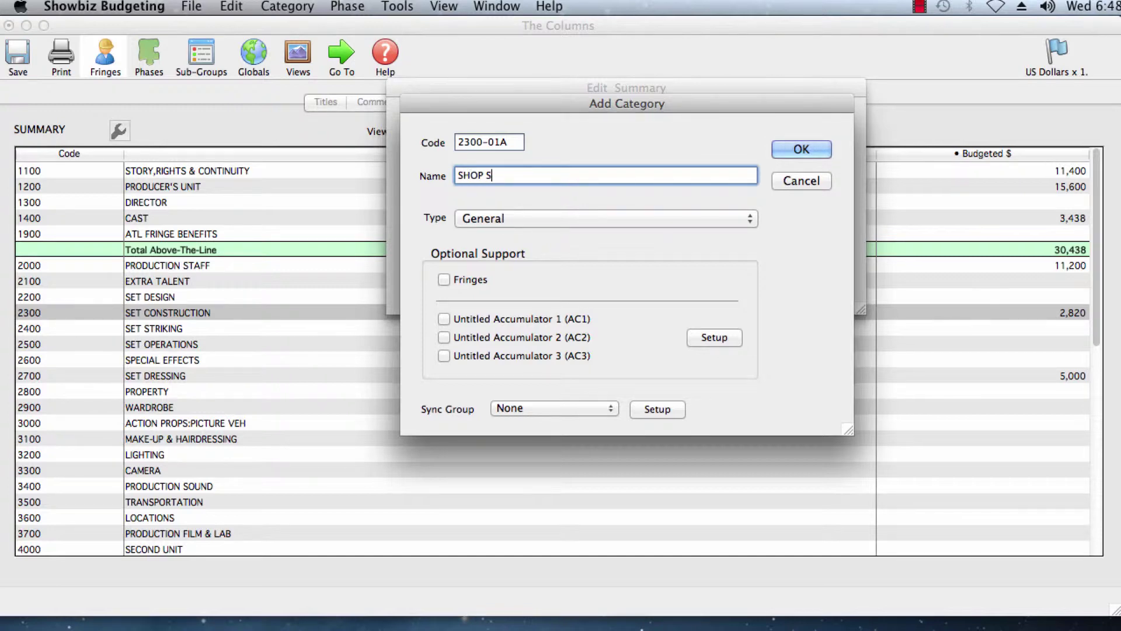
text(UPPLIES)
click(752, 218)
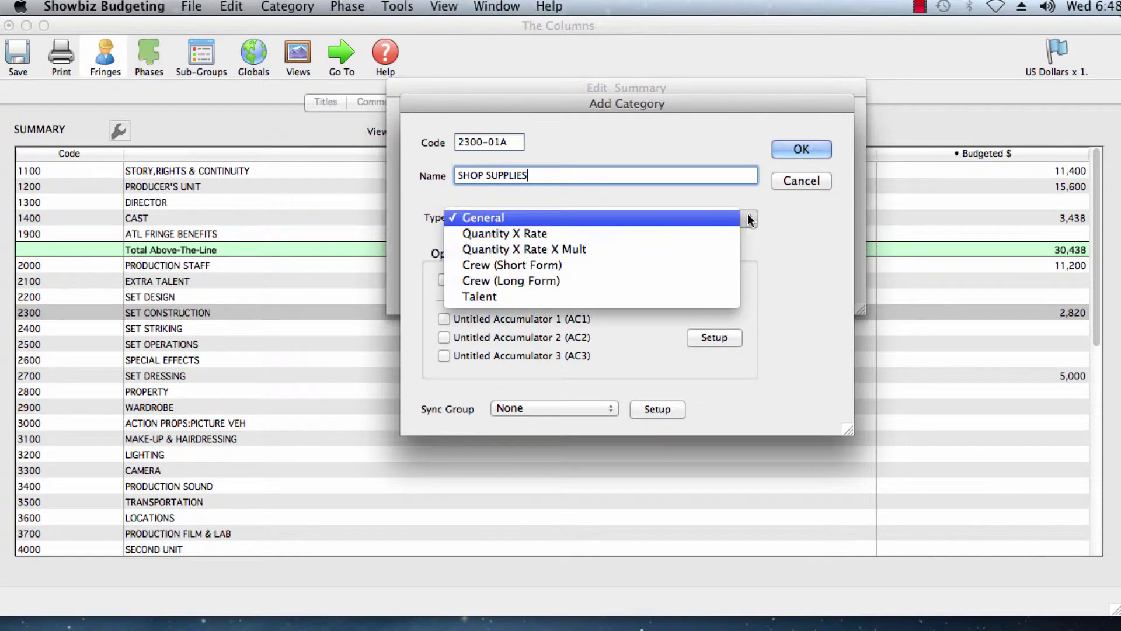
click(572, 238)
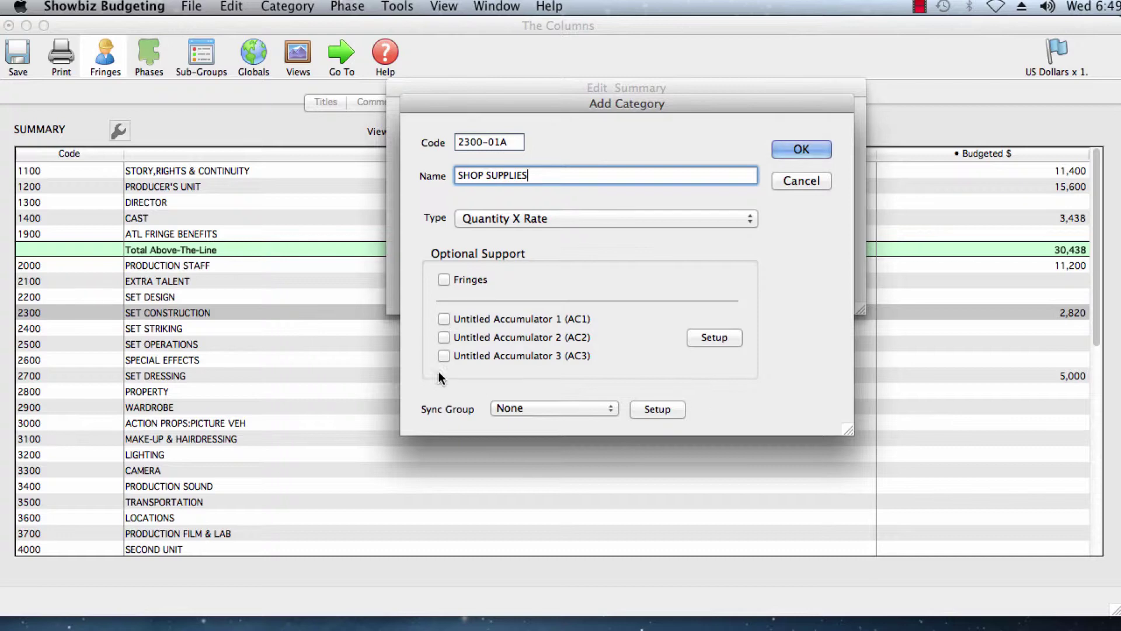
click(811, 152)
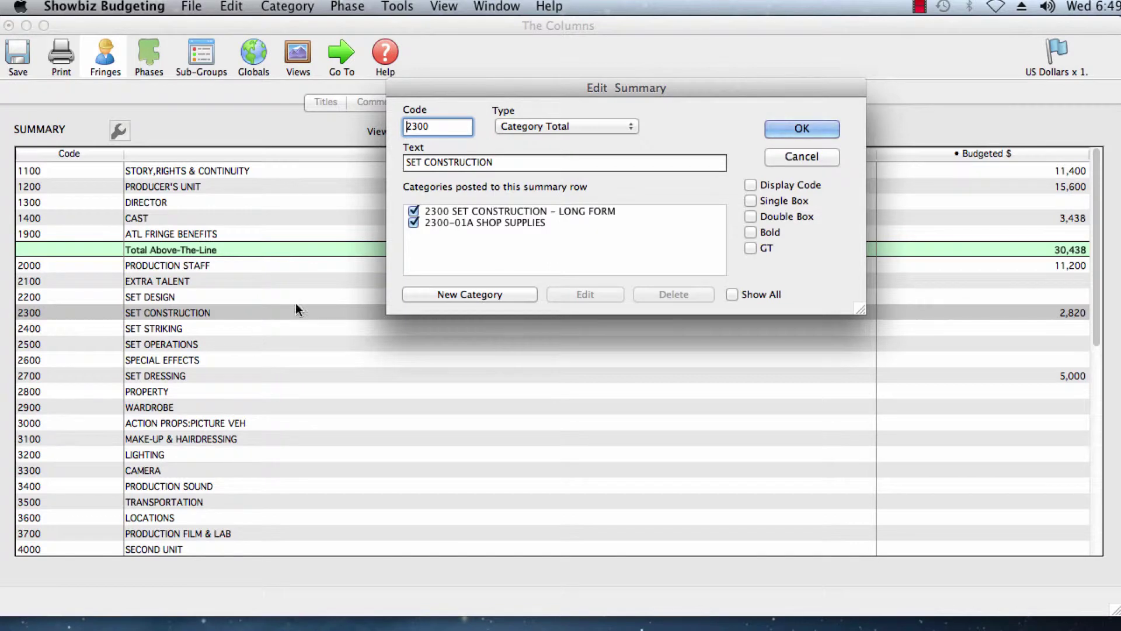
click(809, 127)
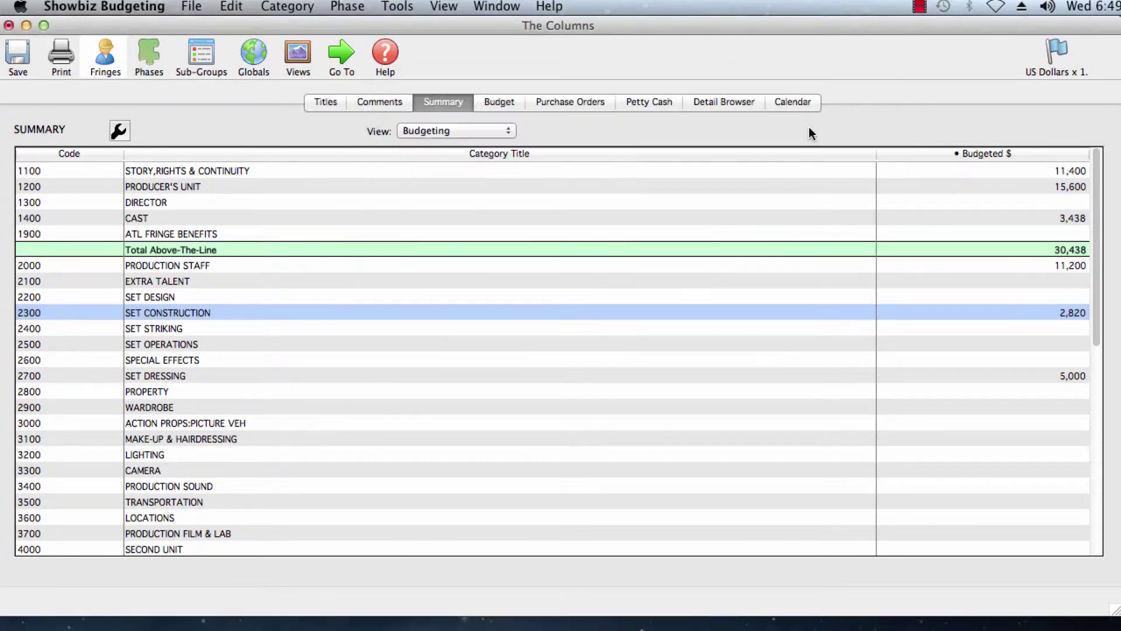
- Open the SET CONSTRUCTION budget from its summary row and switch to the 2300-01A SHOP SUPPLIES category
click(145, 311)
double_click(143, 311)
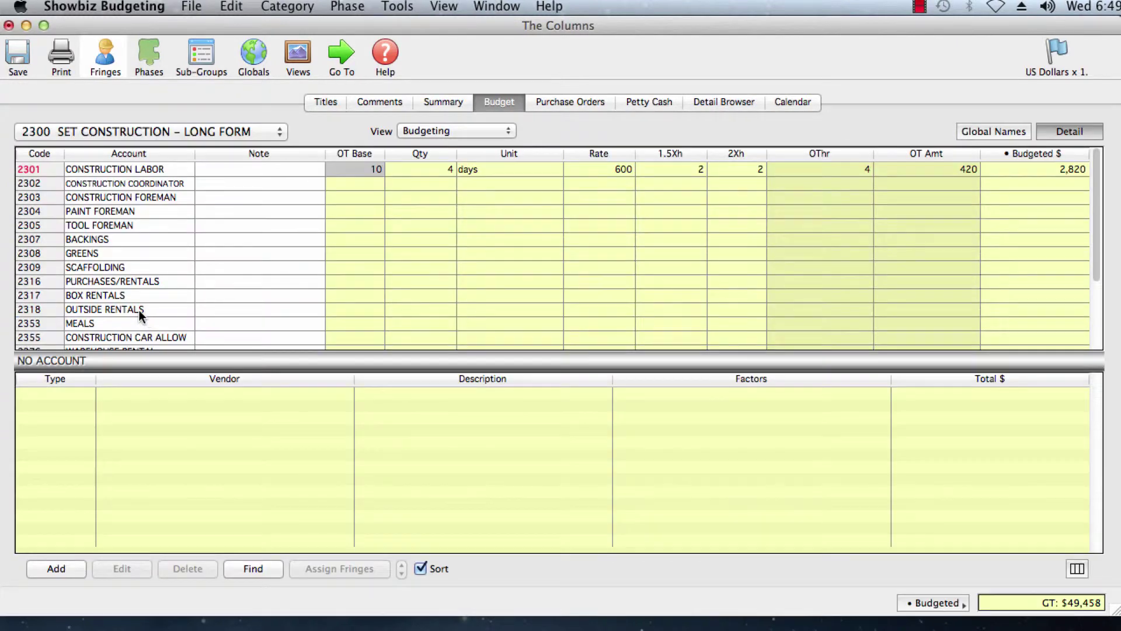
click(271, 134)
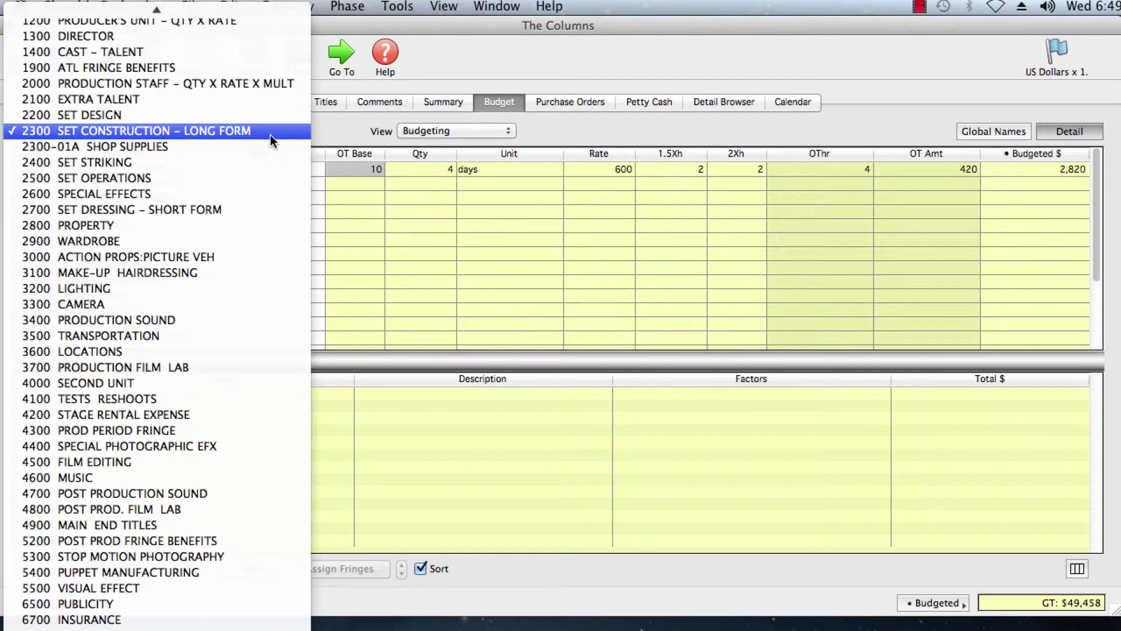
click(80, 146)
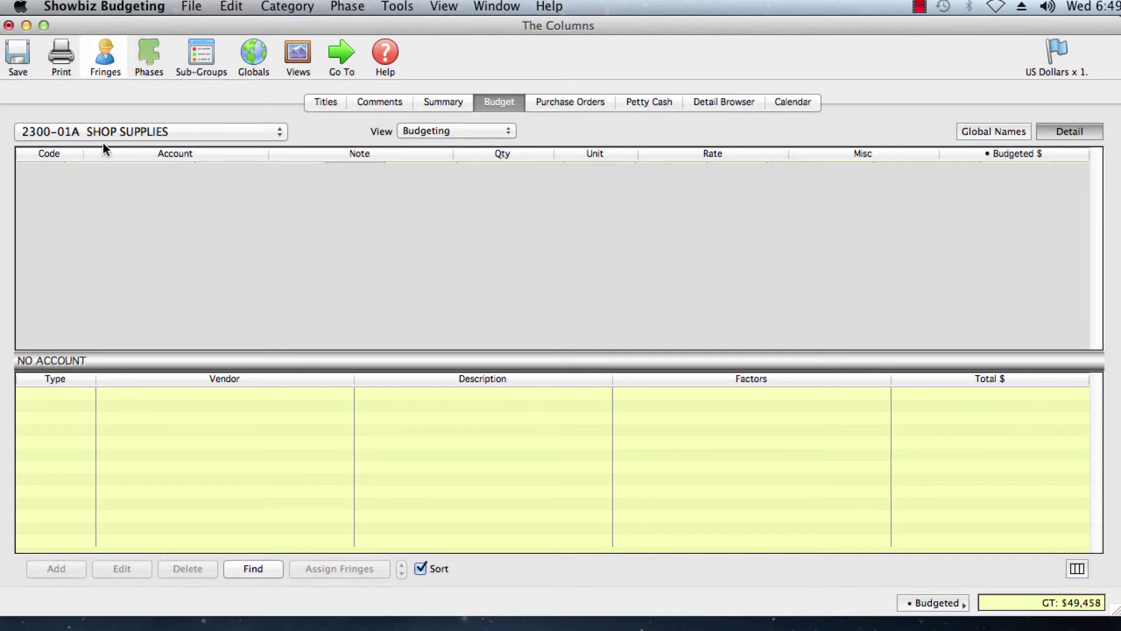
- Add an account with code 2300-01A1 and name Paint to the SHOP SUPPLIES category
click(278, 10)
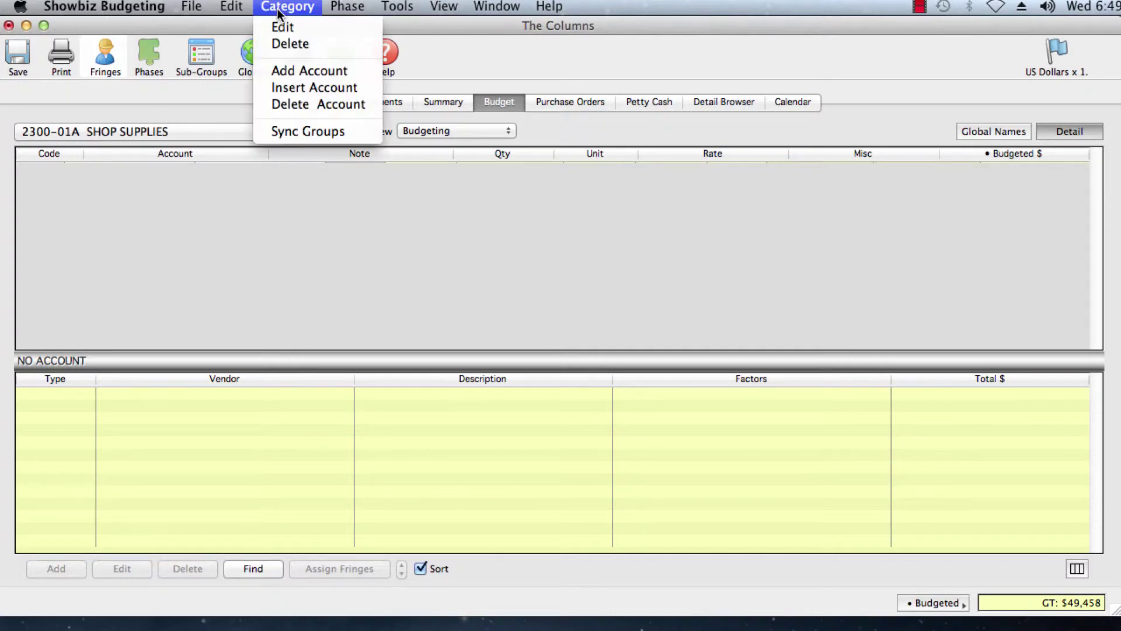
click(271, 72)
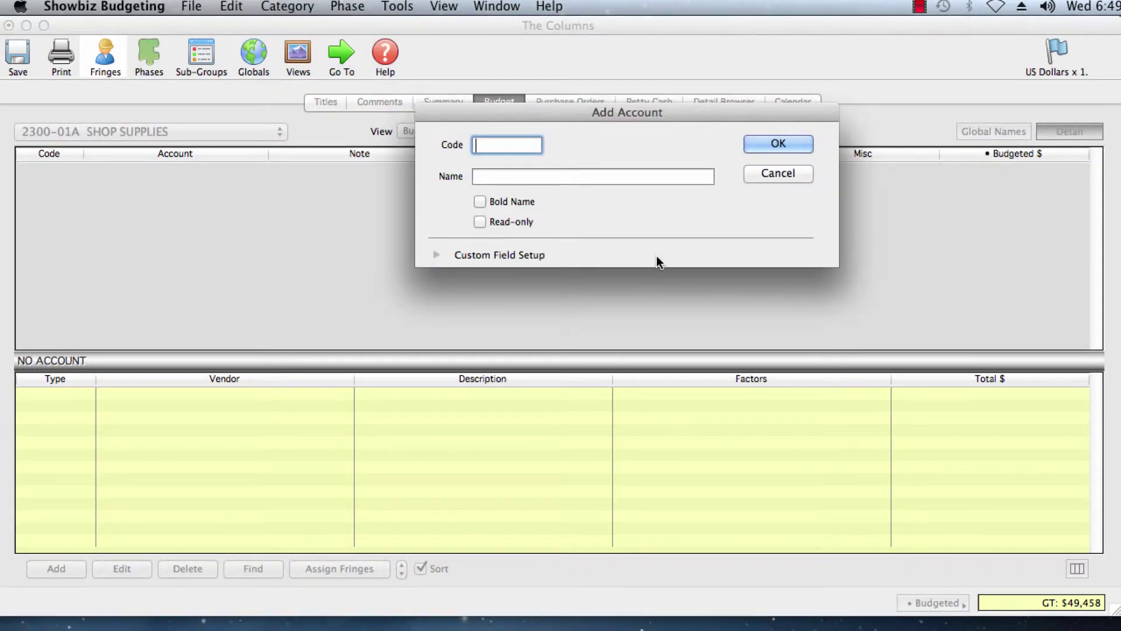
text(2300-01A1)
click(494, 172)
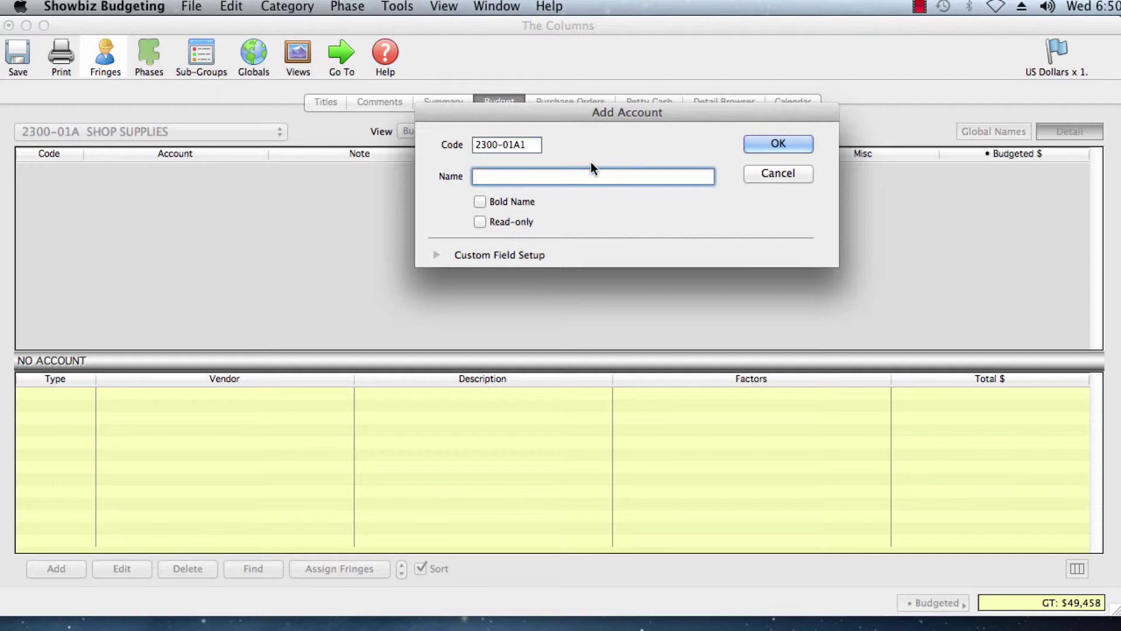
text(Paint)
click(784, 147)
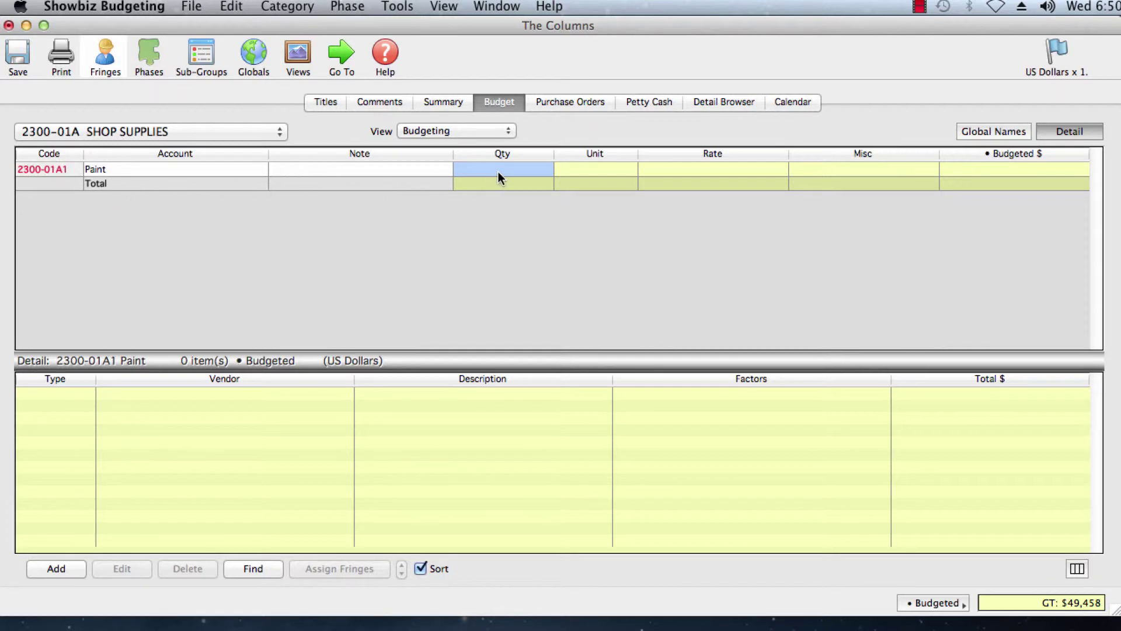
- Budget the Paint account with quantity 500, unit gallons and rate 20
text(500)
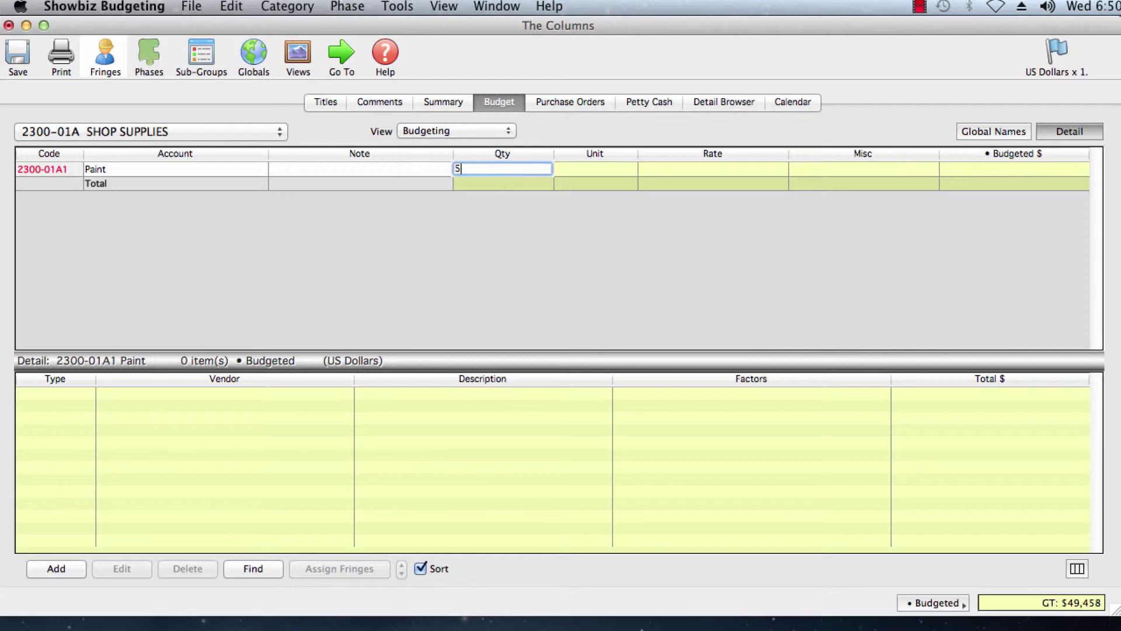
click(584, 168)
text(gallons)
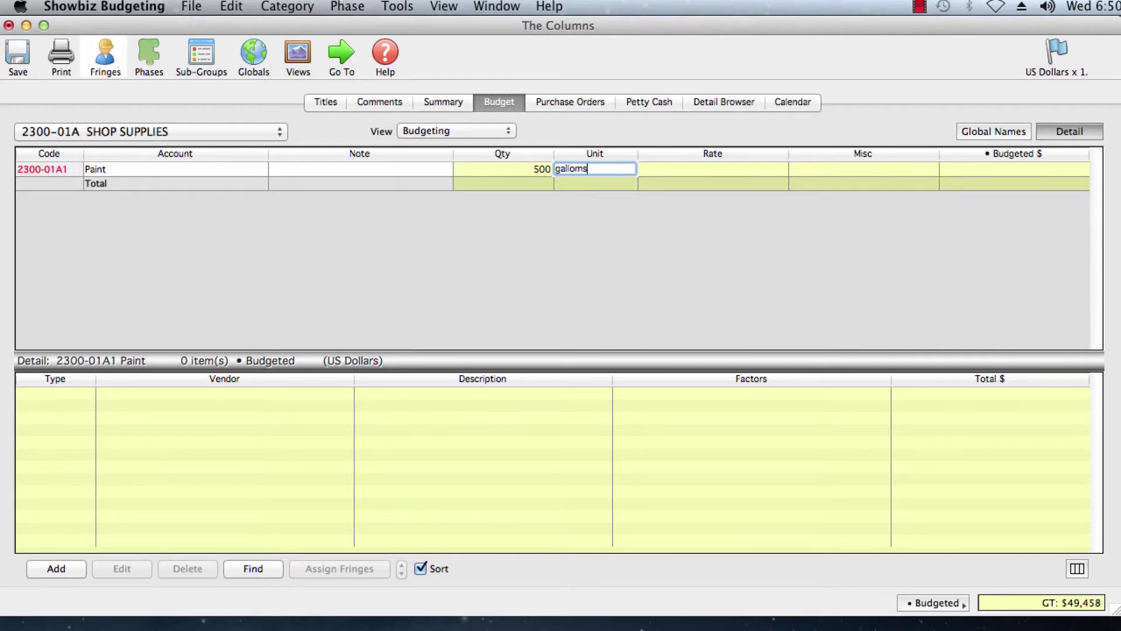
key(Tab)
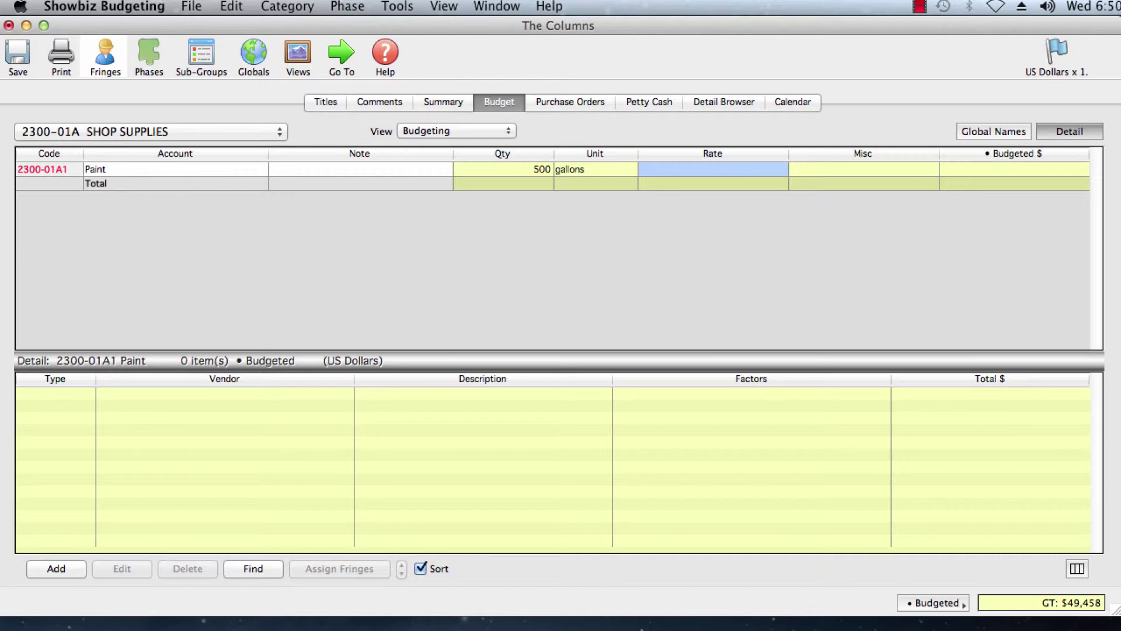
text(20)
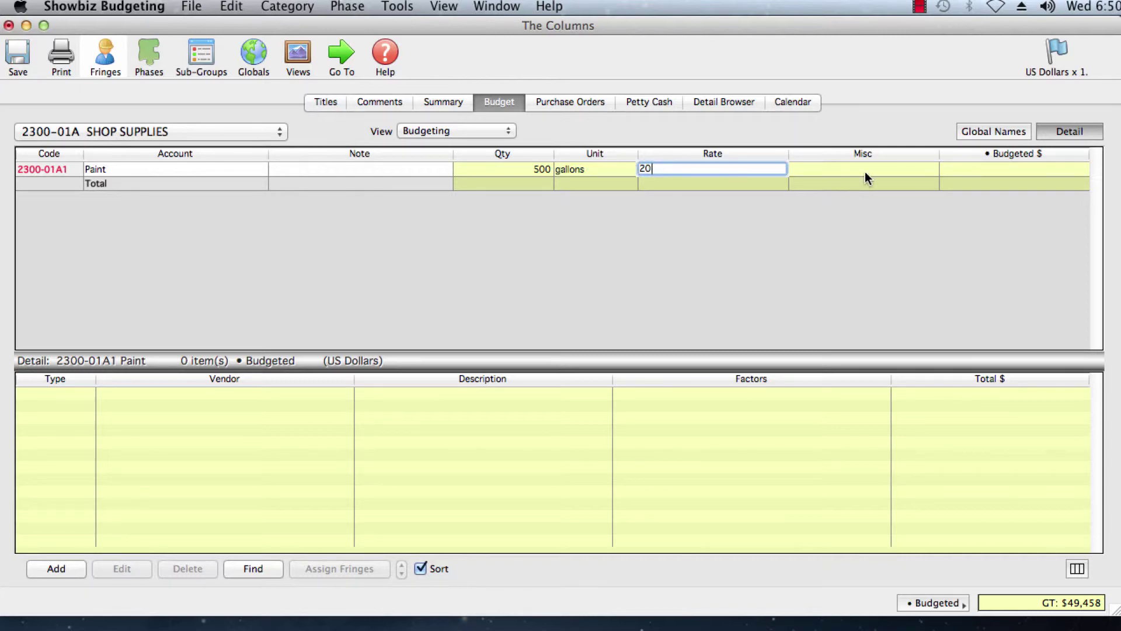
key(Tab)
key(Tab)
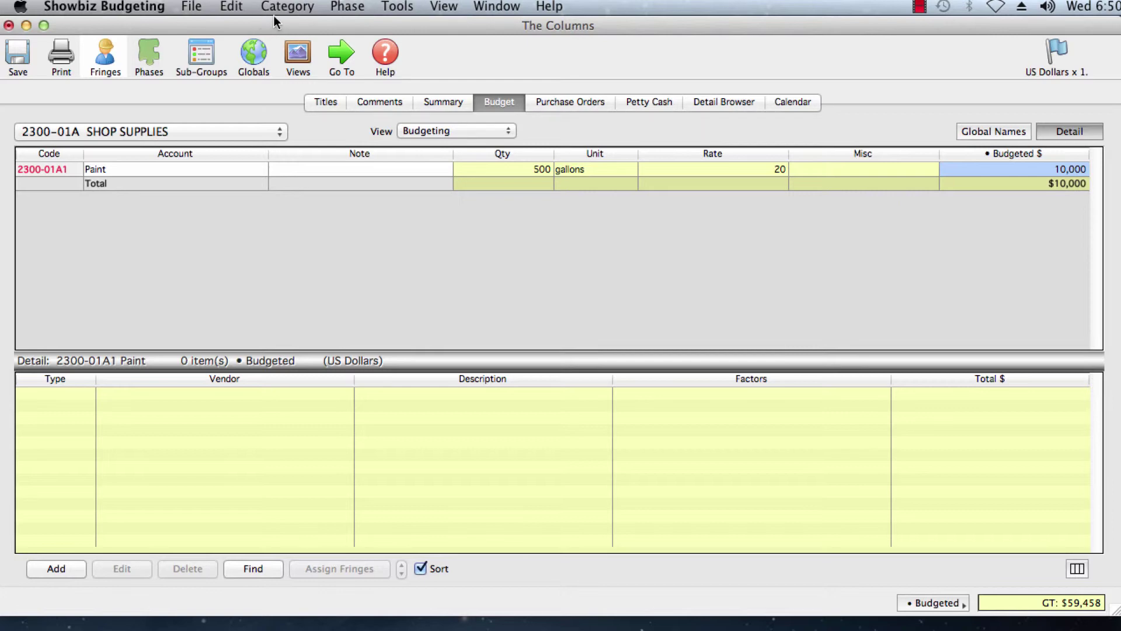
- Add an account with code 2300-01A2 and name Tarps to the SHOP SUPPLIES category
click(304, 9)
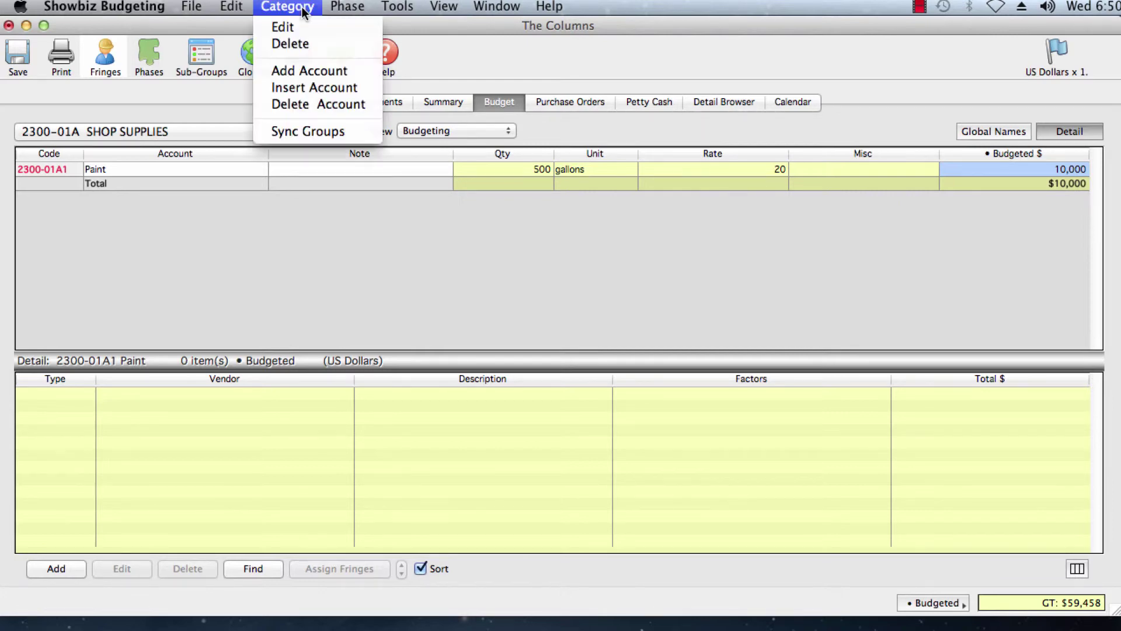
click(285, 72)
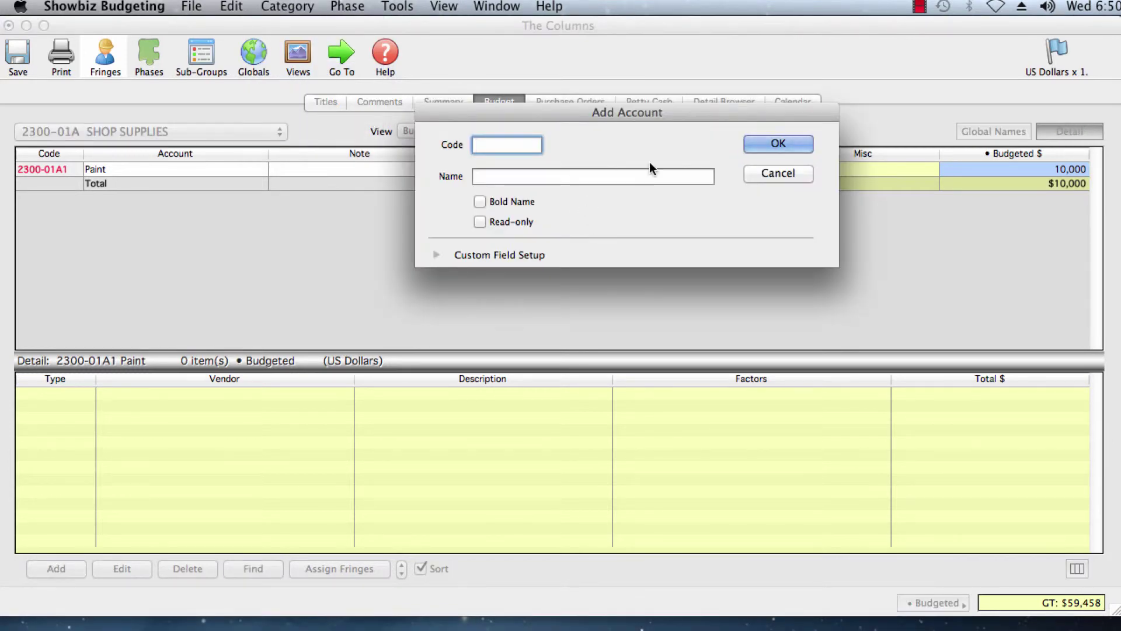
text(2300-01A2)
click(492, 177)
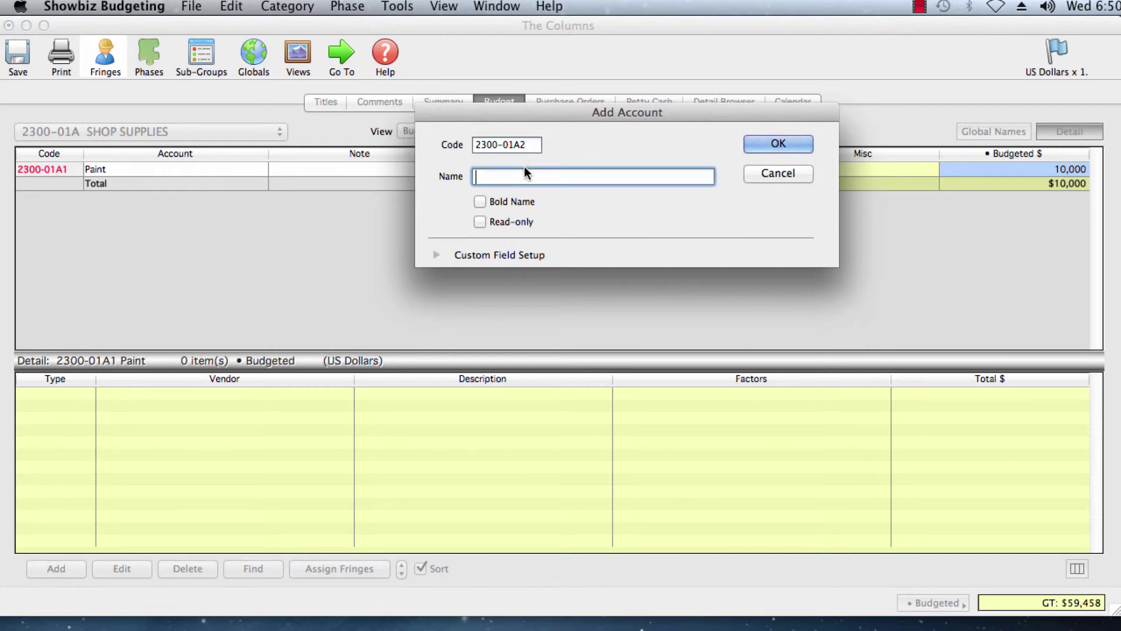
text(Tarps)
click(758, 145)
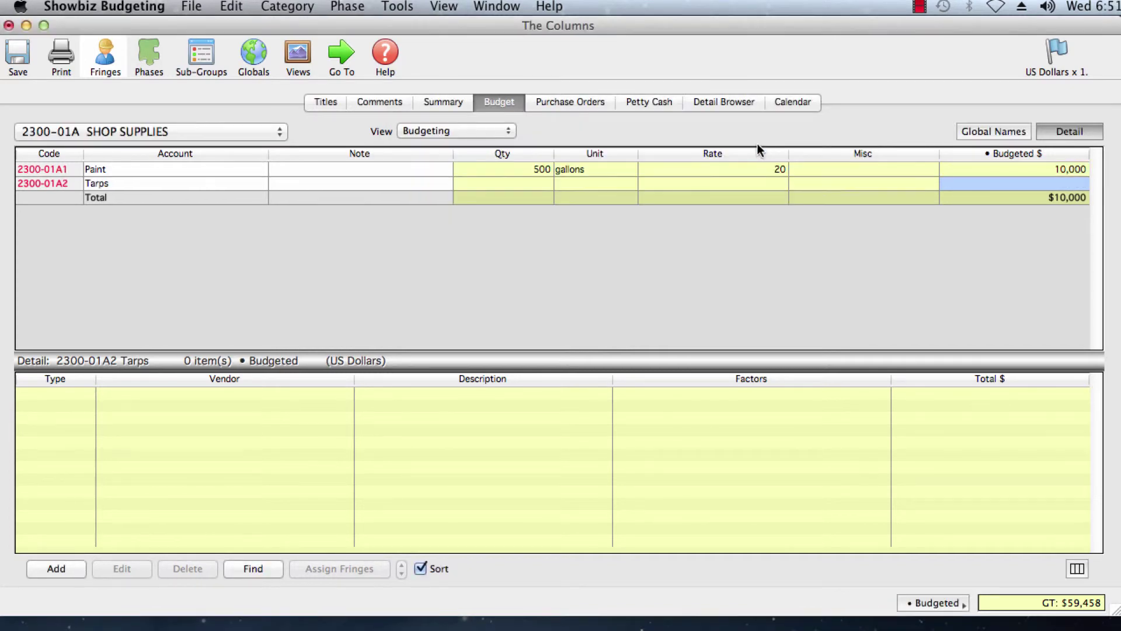
click(473, 186)
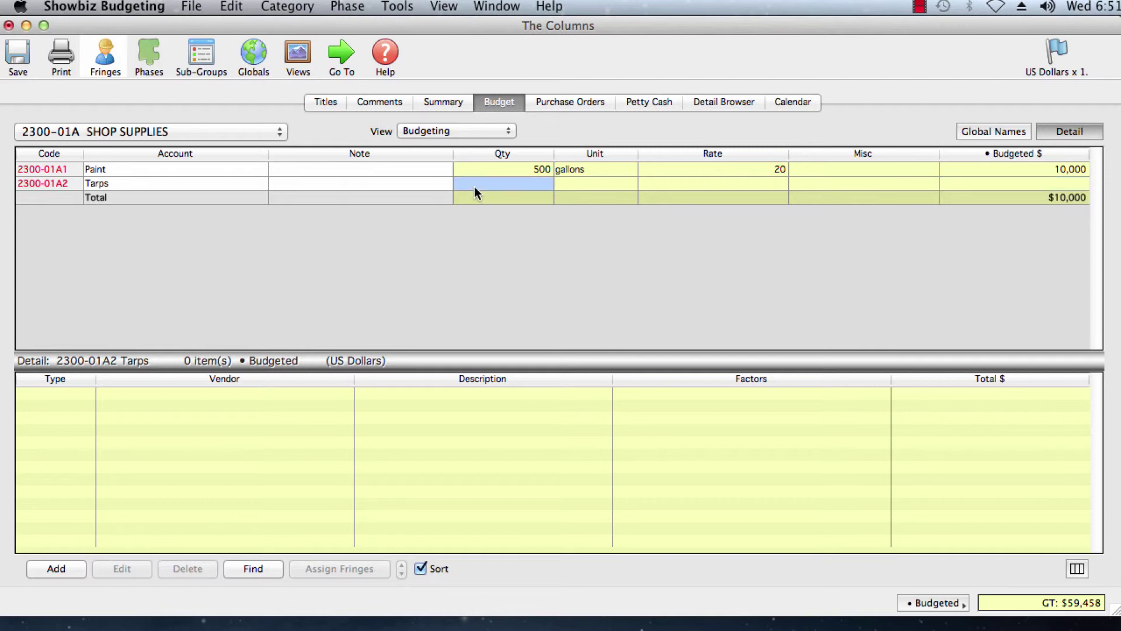
click(558, 186)
click(665, 185)
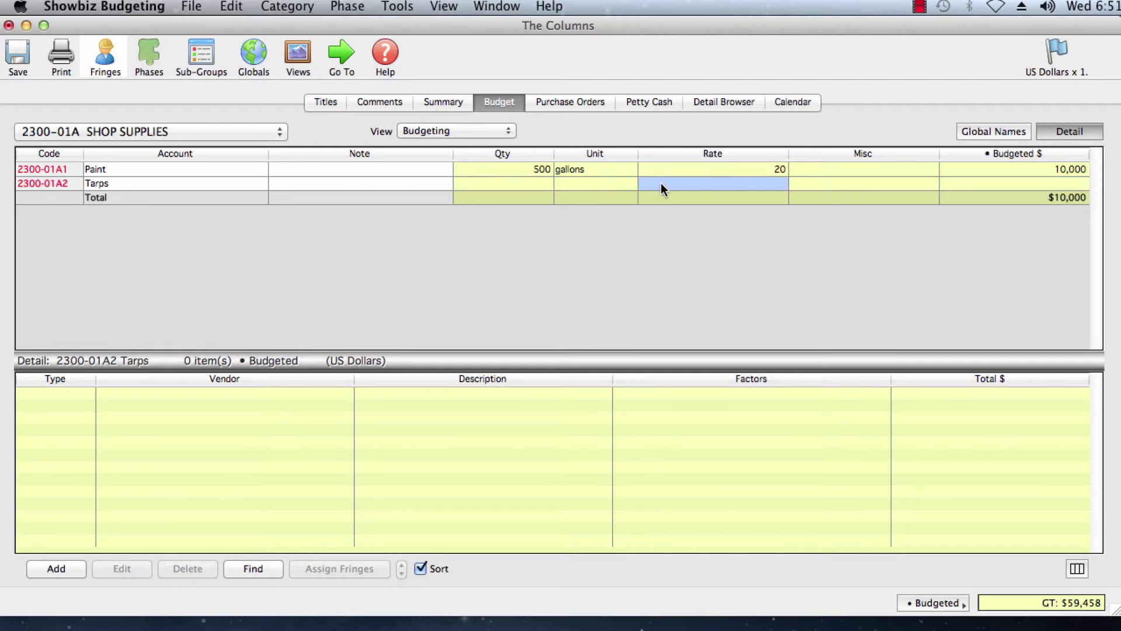
- Return to the budget summary and open the type choices of the SHOP SUPPLIES category posted to the SET CONSTRUCTION row
click(431, 104)
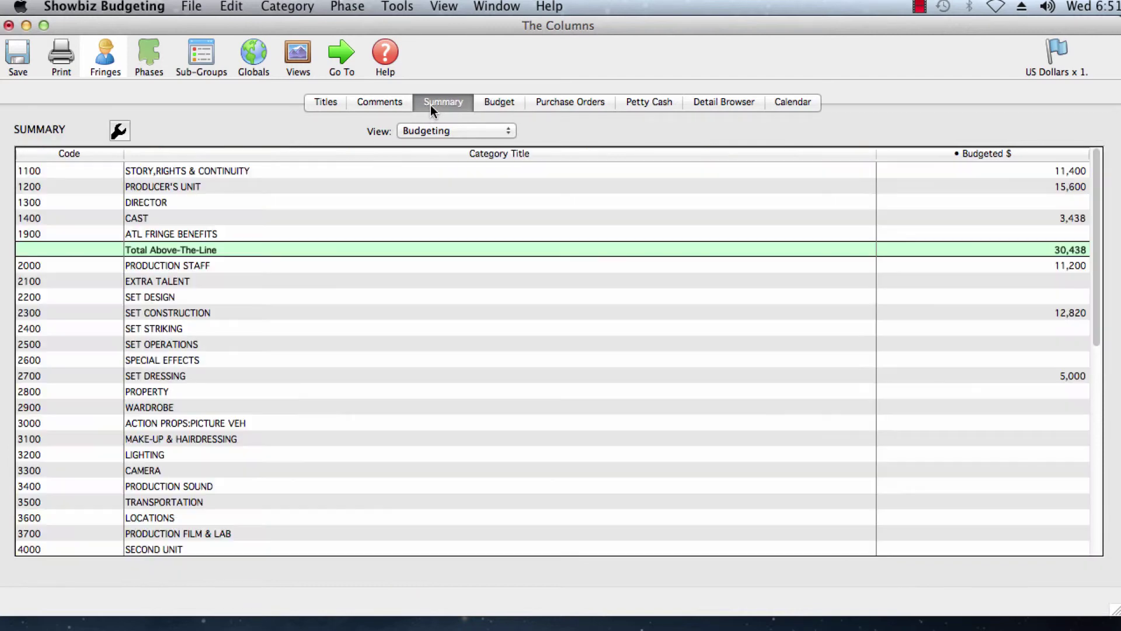
click(149, 315)
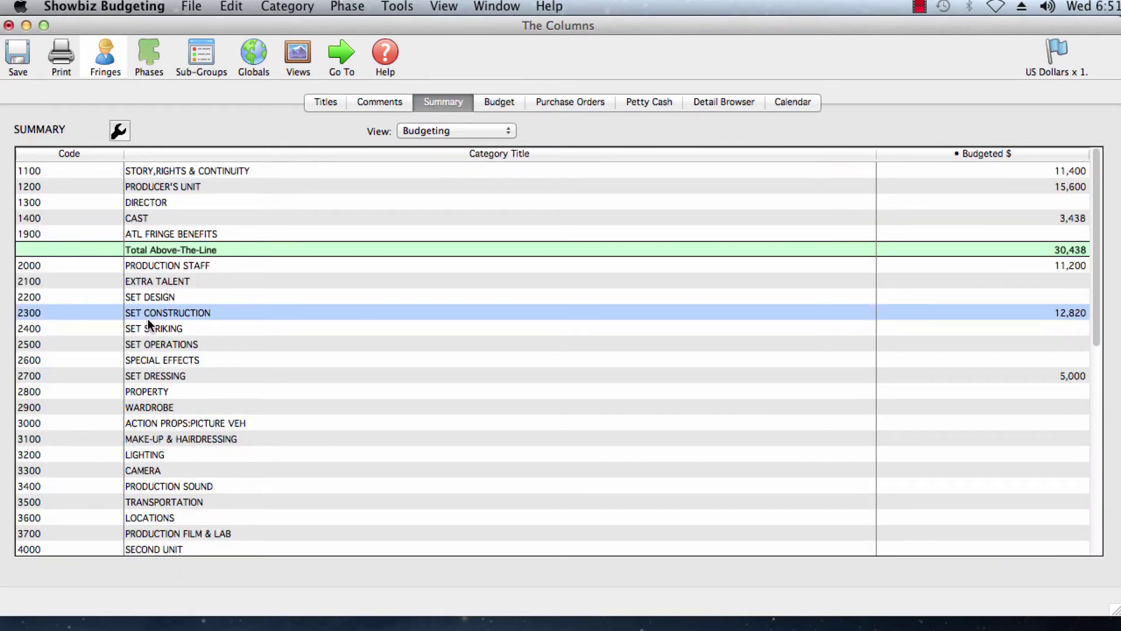
right_click(150, 310)
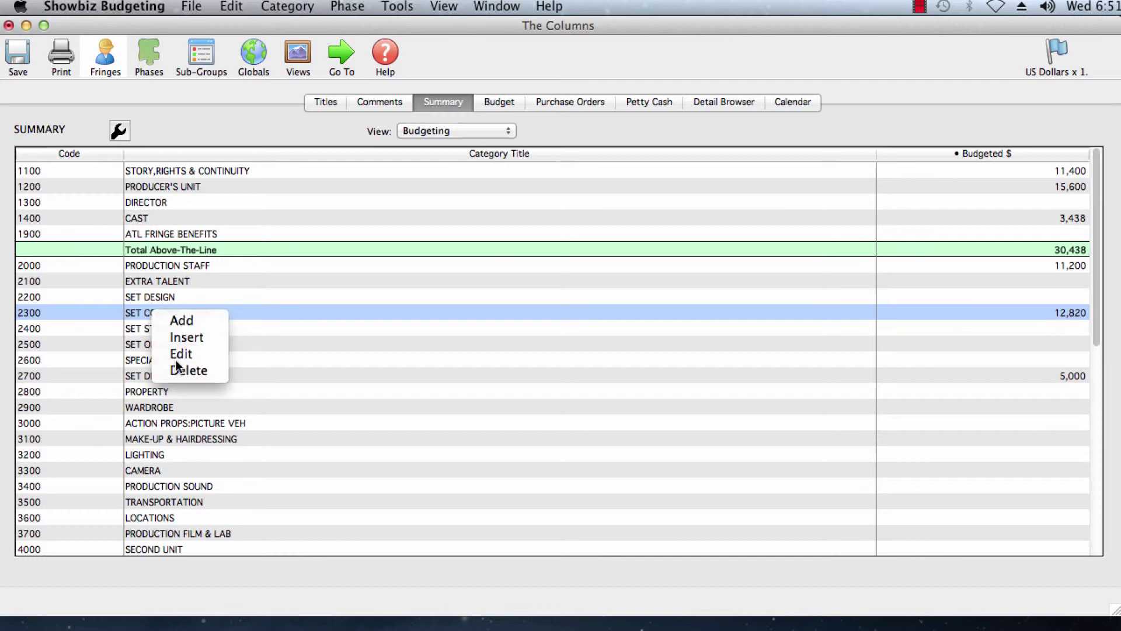
click(176, 359)
click(458, 222)
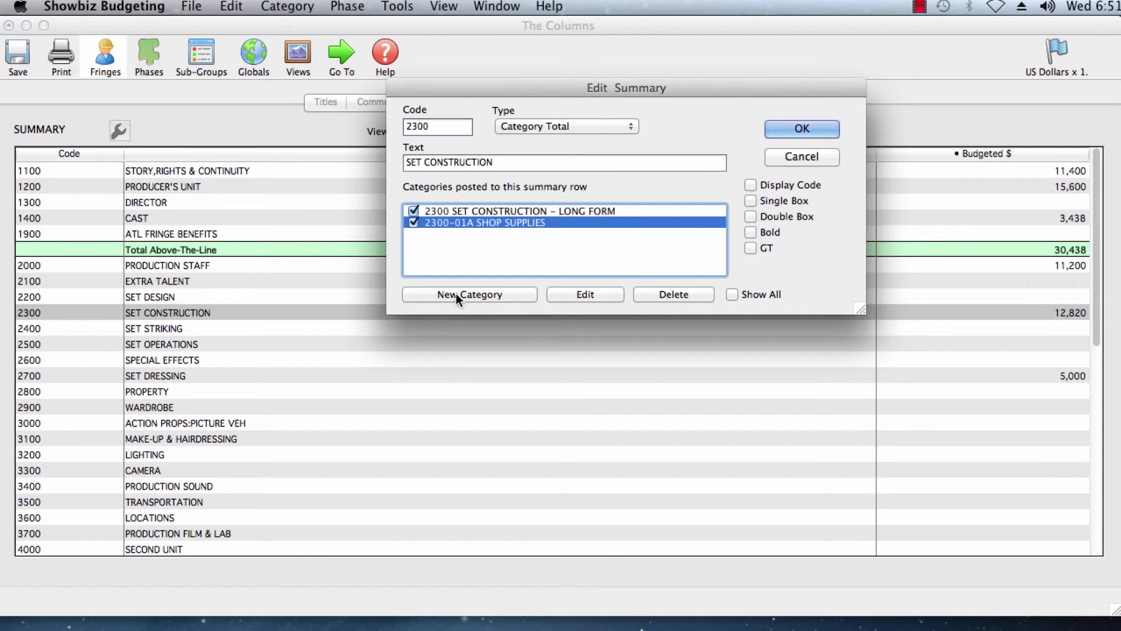
click(607, 295)
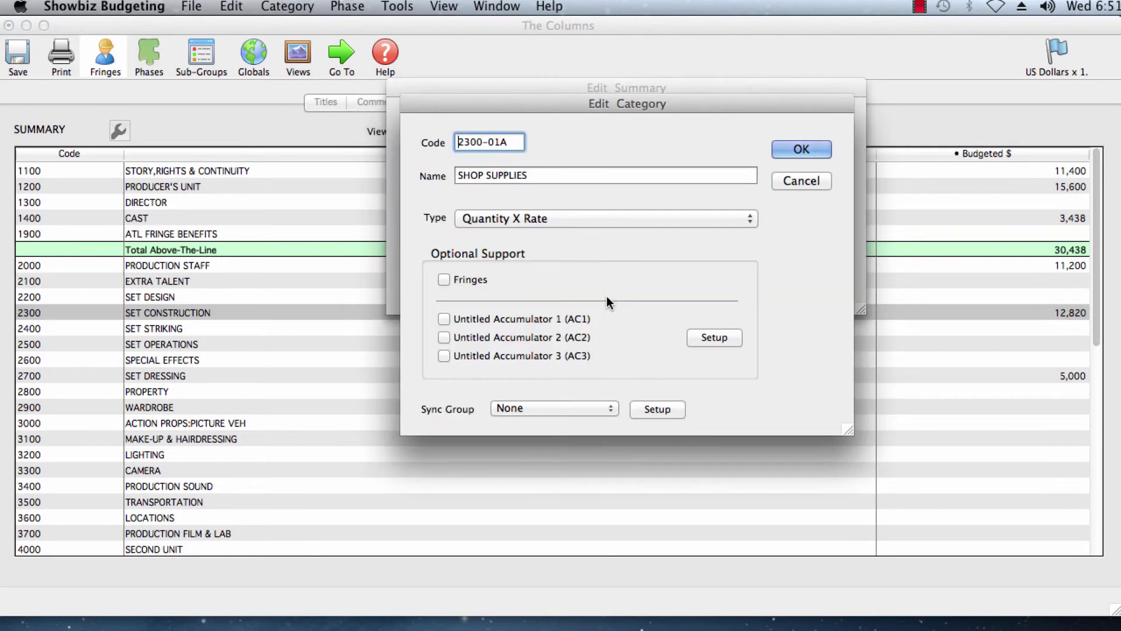
click(748, 221)
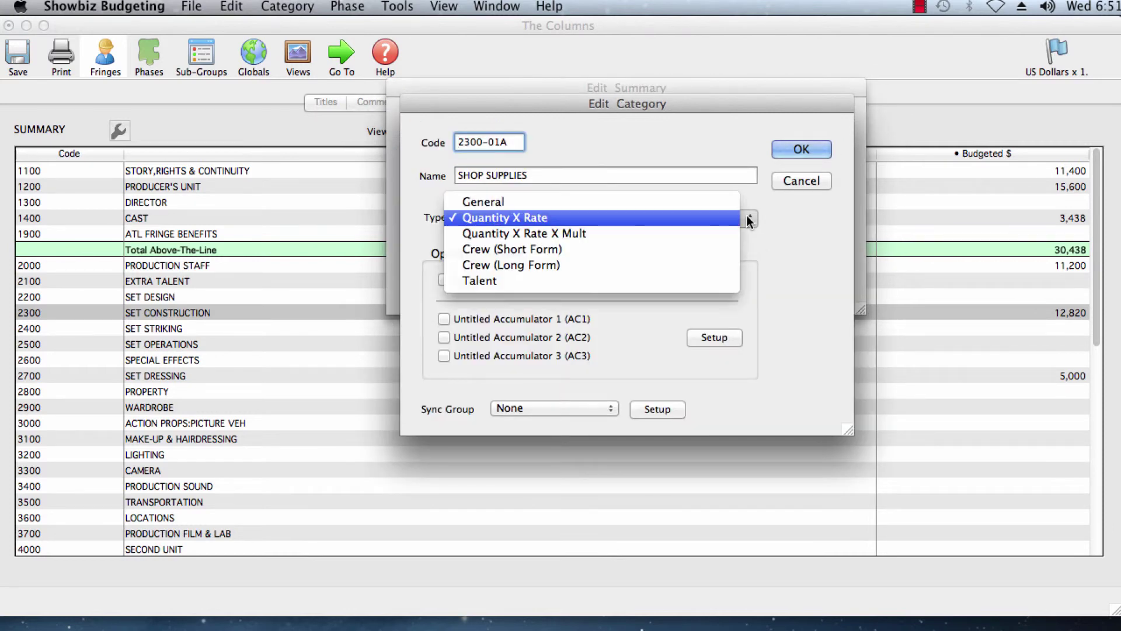